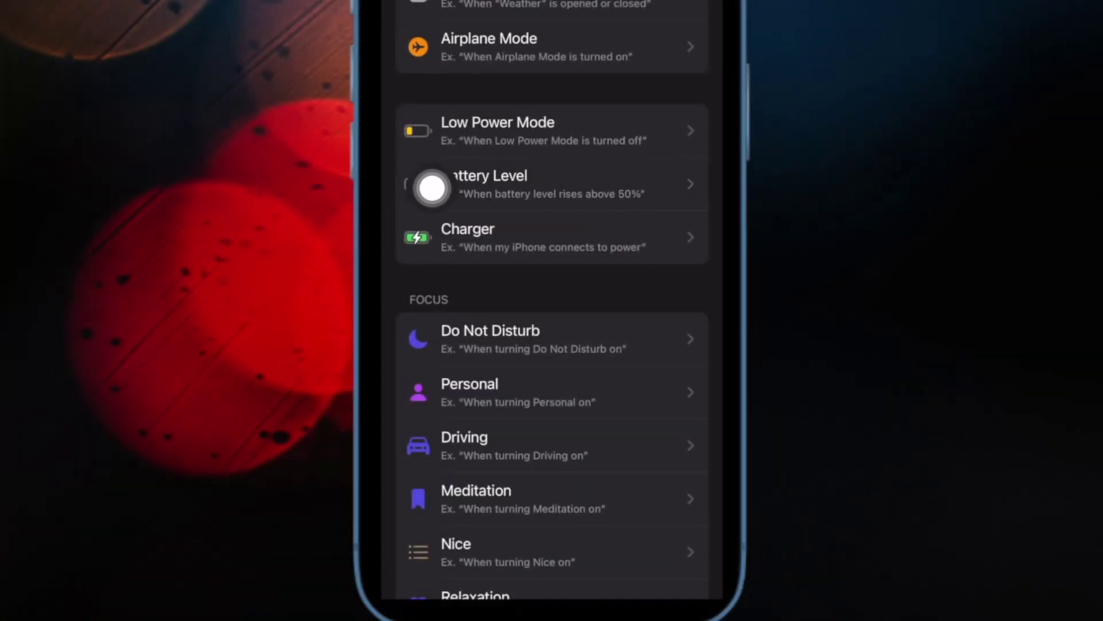
# Use Battery Level as the trigger, firing when it falls below 30%
pyautogui.click(586, 177)
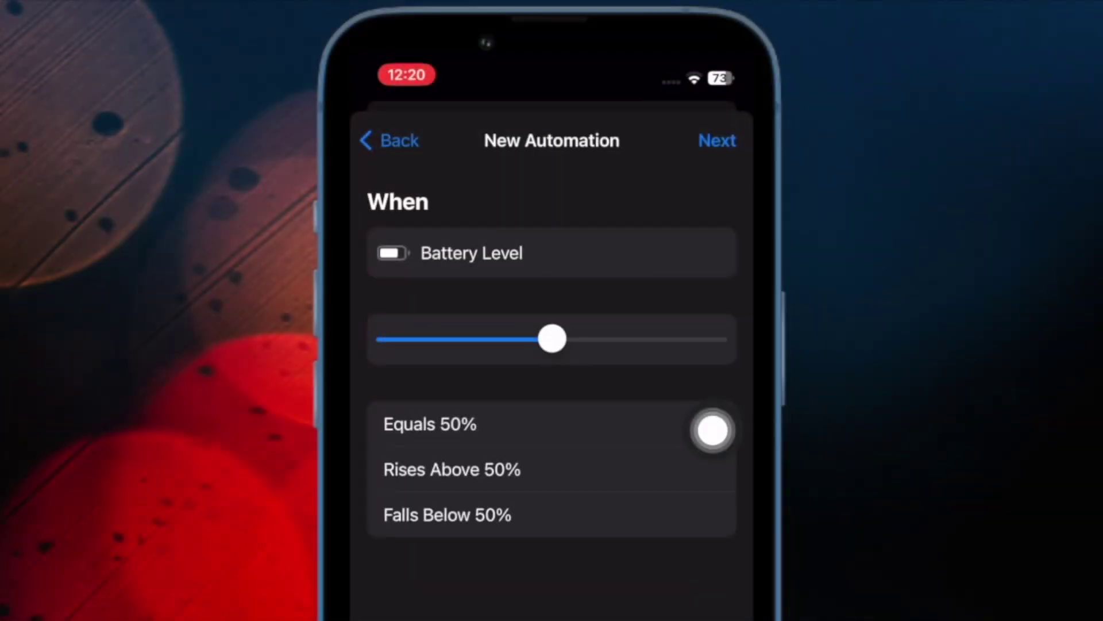
pyautogui.click(712, 430)
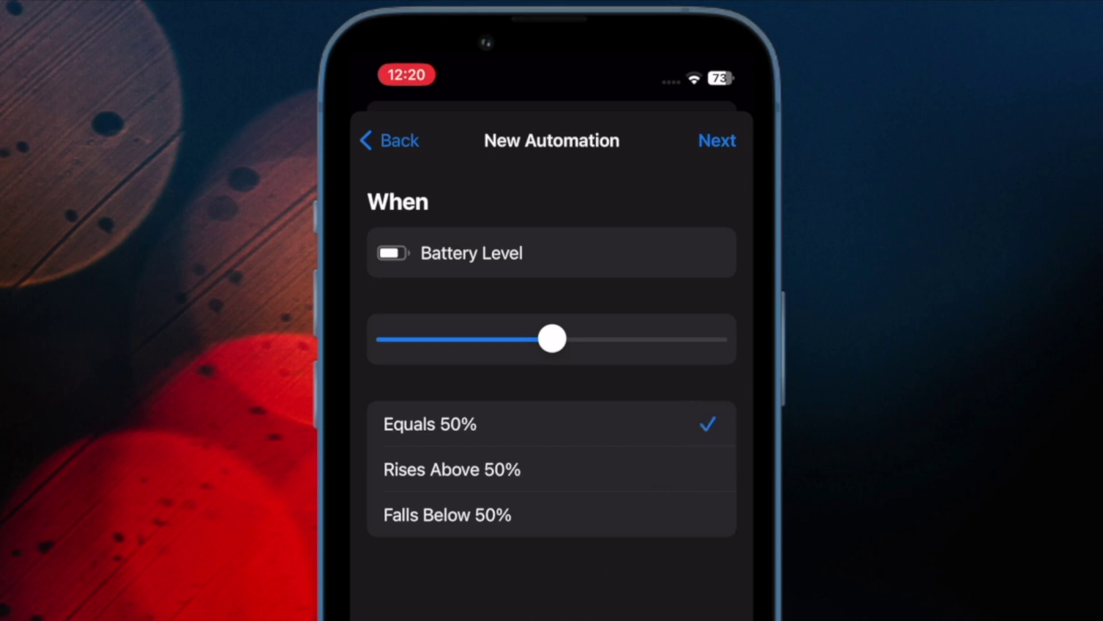
pyautogui.click(605, 514)
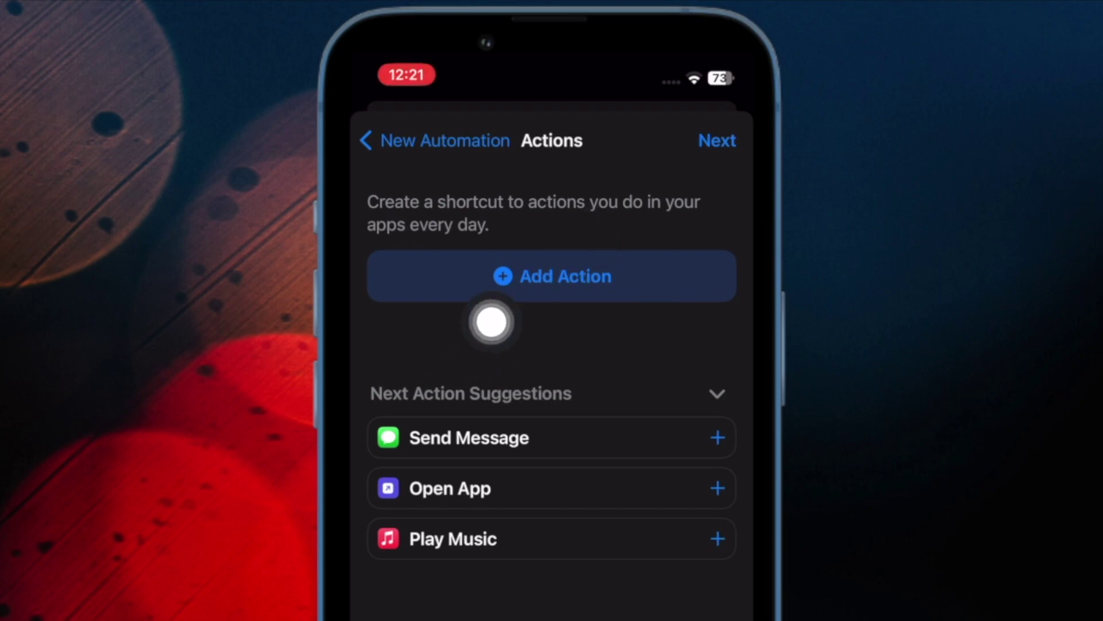
# Add a Speak Text action saying 'Batter low' with pitch dragged to minimum
pyautogui.click(491, 277)
pyautogui.write('s')
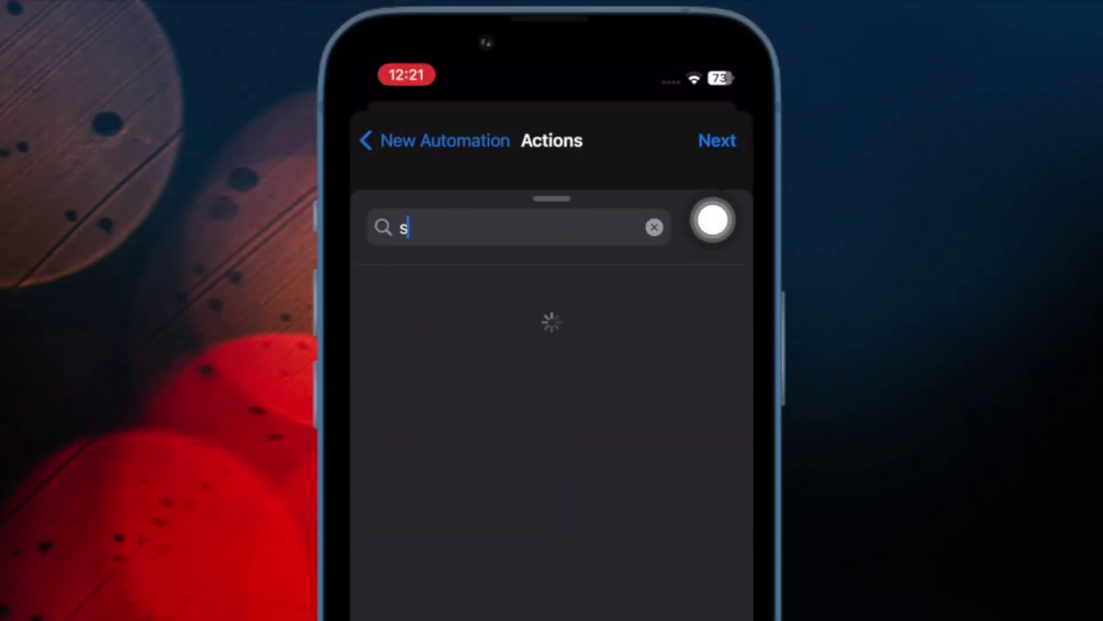
pyautogui.write('pea')
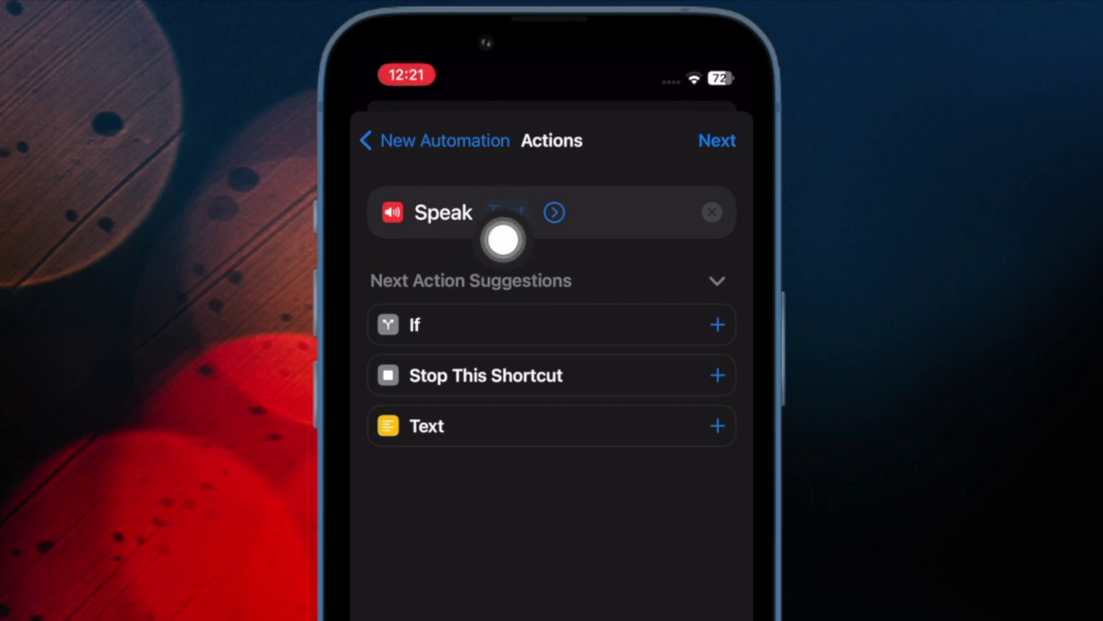
pyautogui.write('Ba')
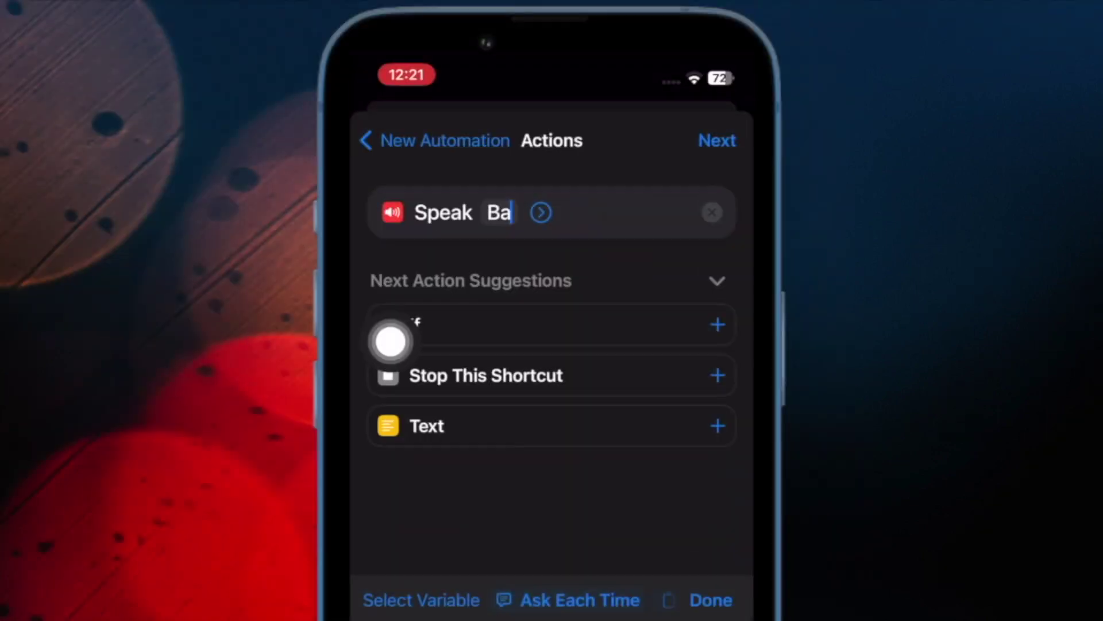
pyautogui.write('tter low')
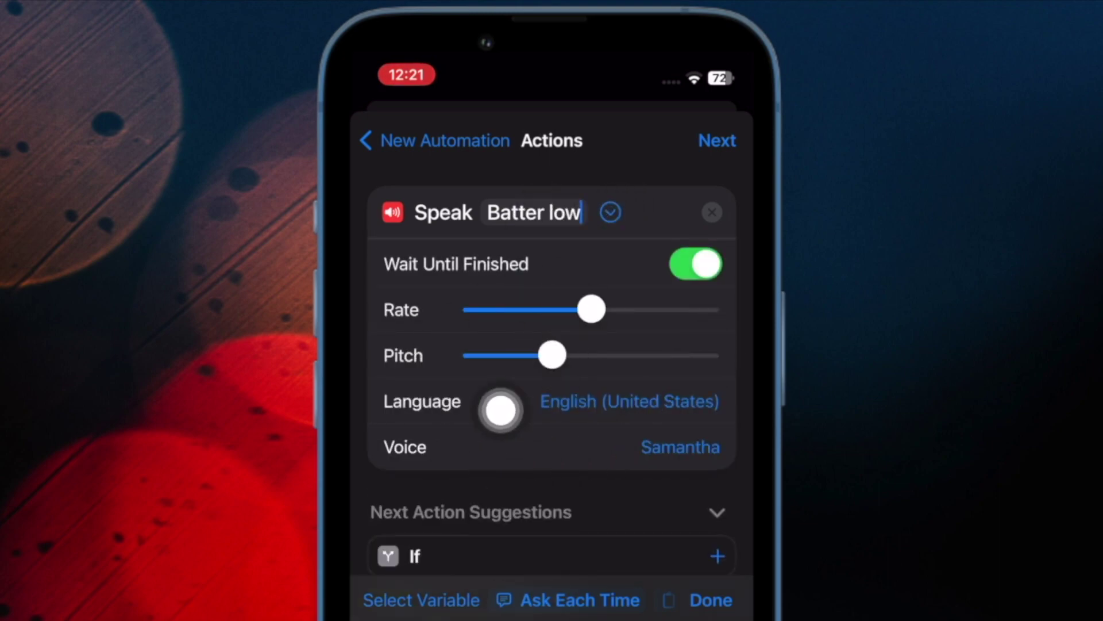
pyautogui.moveTo(443, 473); pyautogui.dragTo(391, 473)
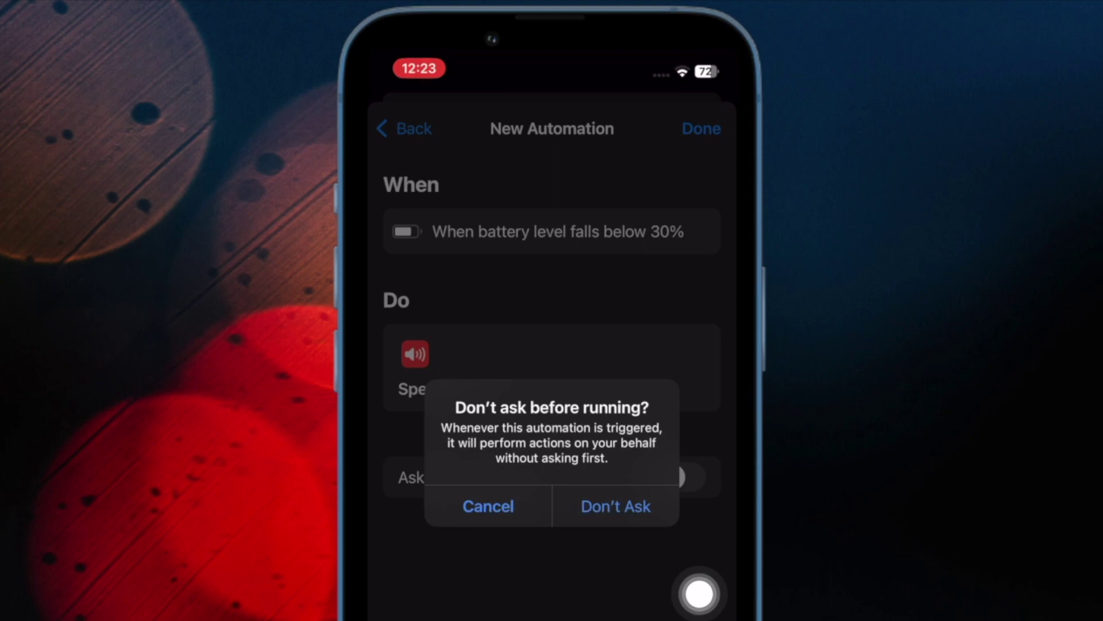
# Confirm Don't Ask so the battery automation runs without prompting
pyautogui.click(615, 506)
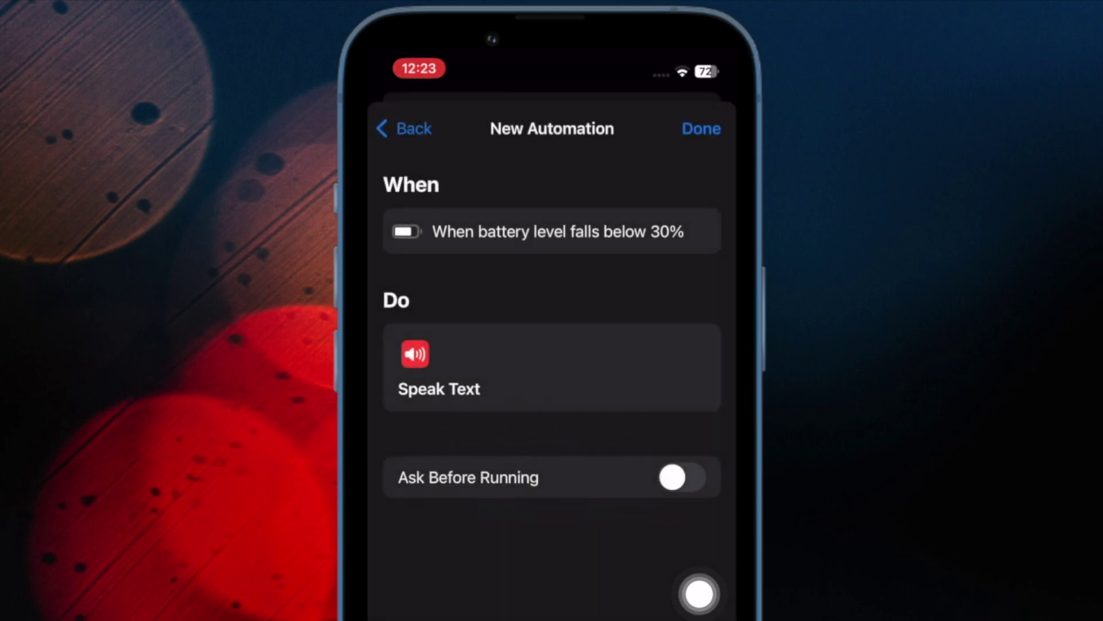